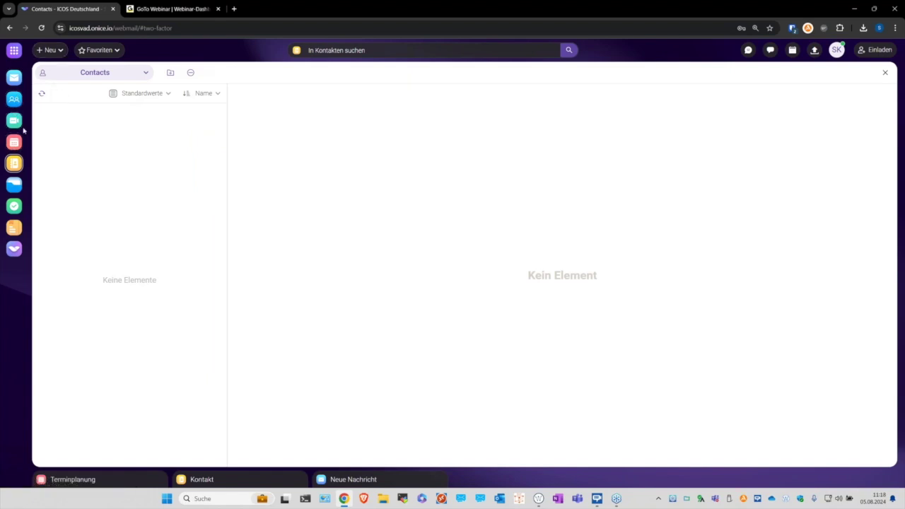
Step: Create a new text document named Testdoku in the Documents folder and minimize its editor
click(14, 186)
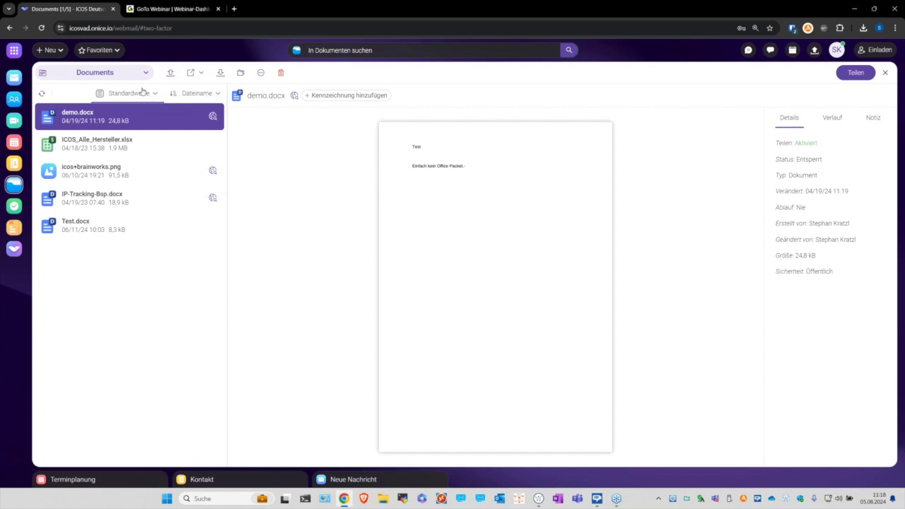
right_click(116, 305)
click(167, 329)
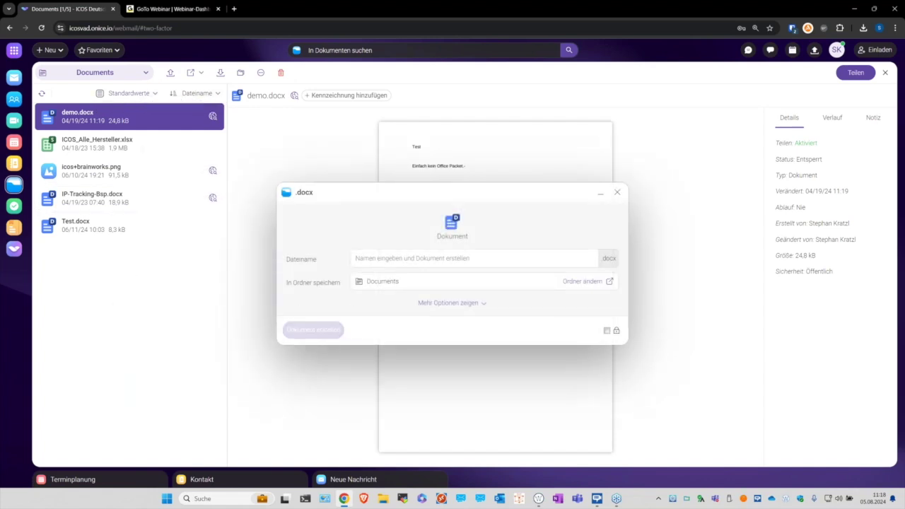
text(Testdoku)
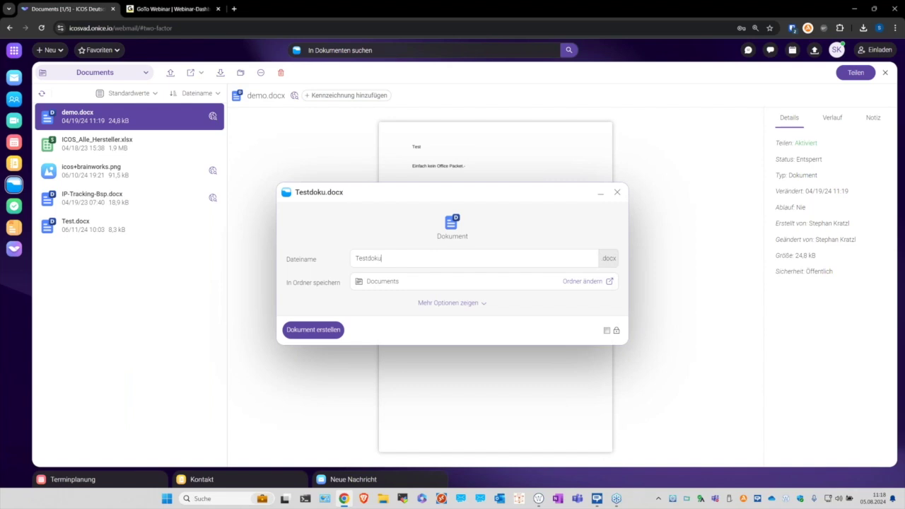
key(Return)
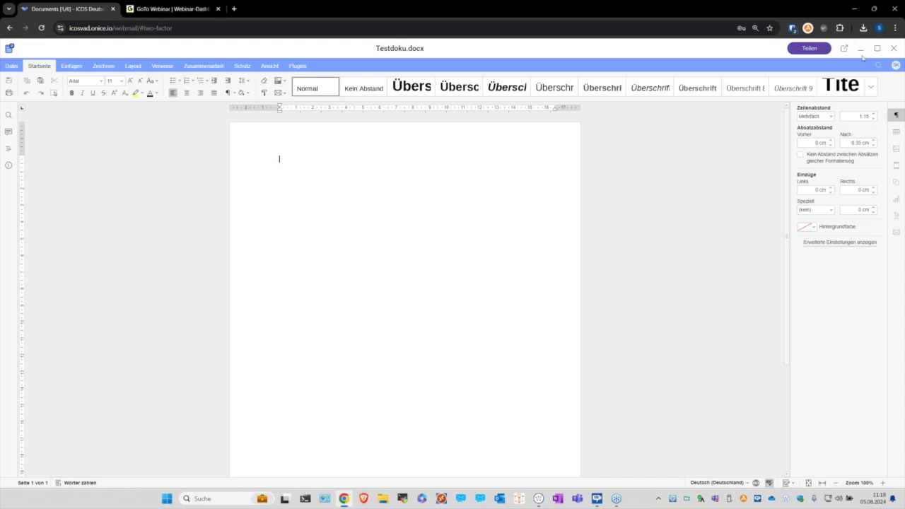
click(861, 50)
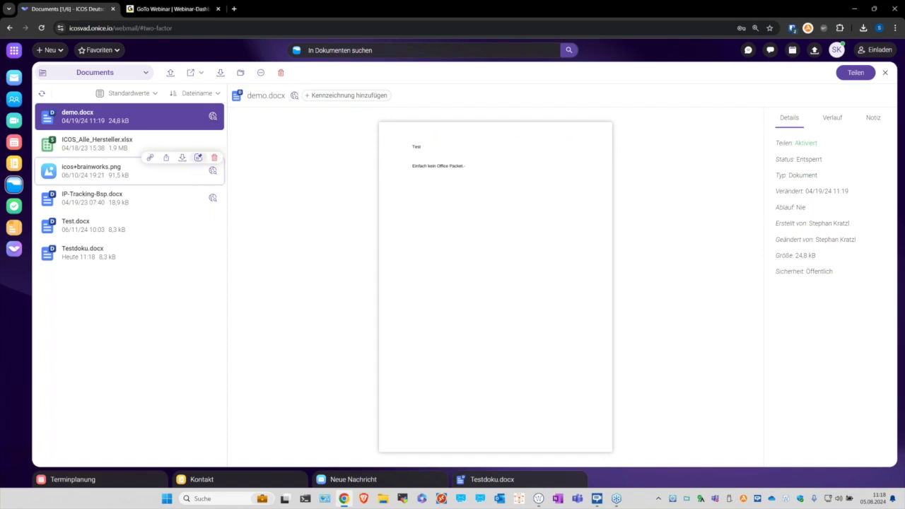
Step: Review the sharing options of demo.docx, including the calendar for the link expiry date, and close them unchanged
click(851, 72)
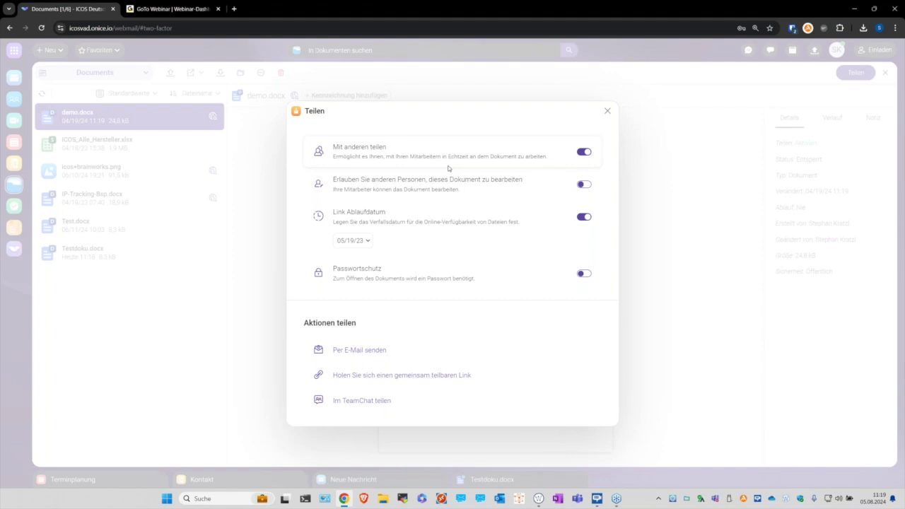
click(368, 242)
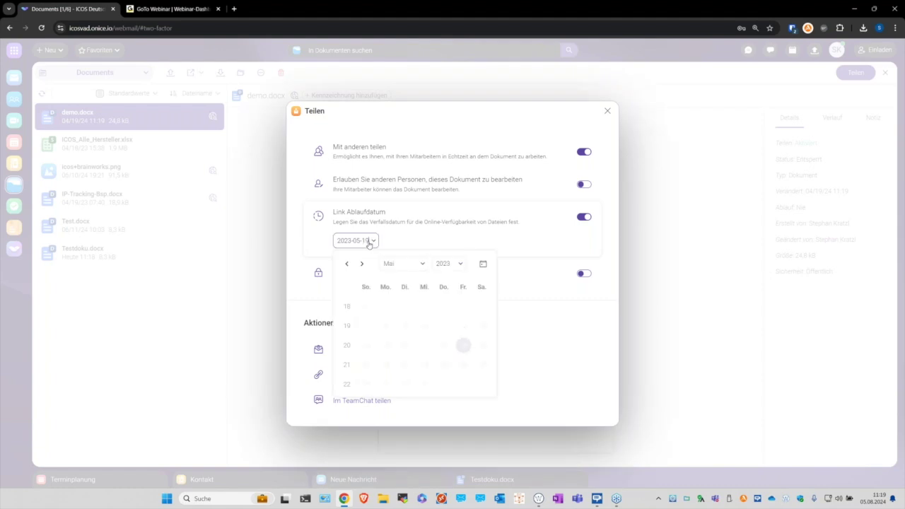
click(436, 240)
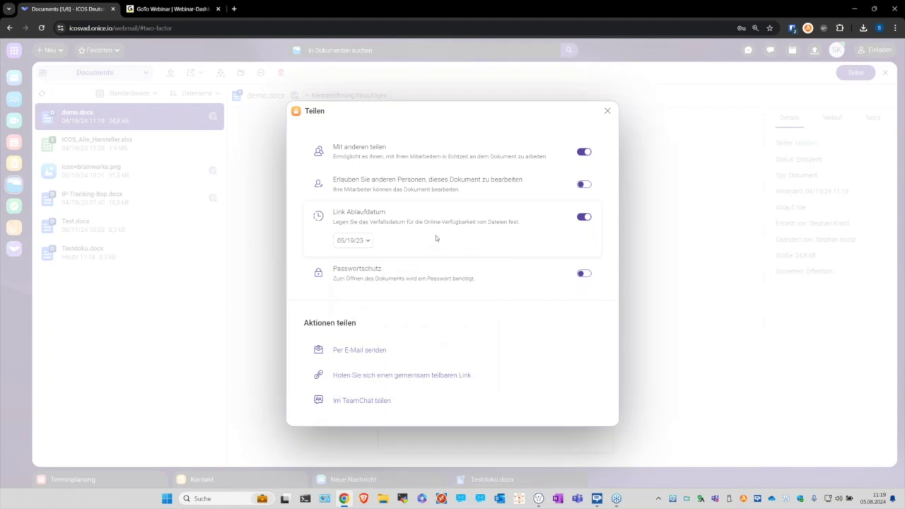
click(608, 114)
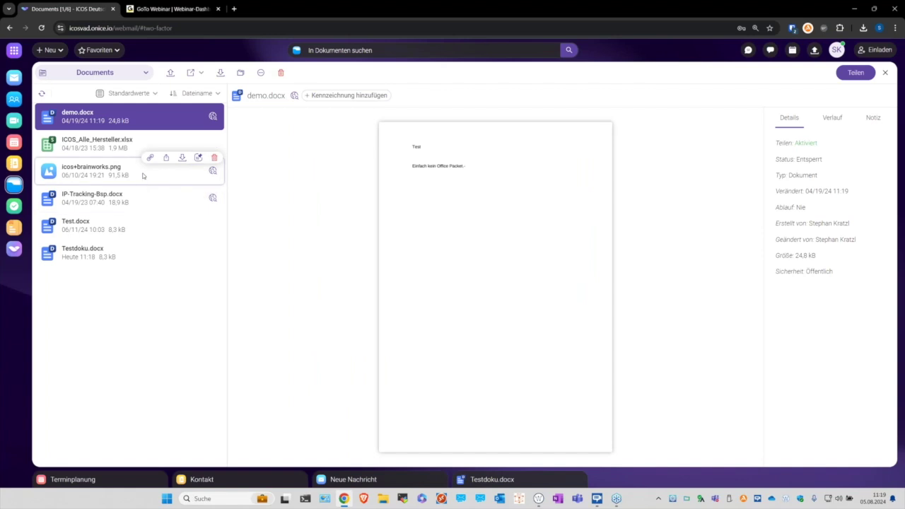
Step: Revoke the shared link of icos+brainworks.png and open the link access history of Infra-HA simple.pdf
click(213, 172)
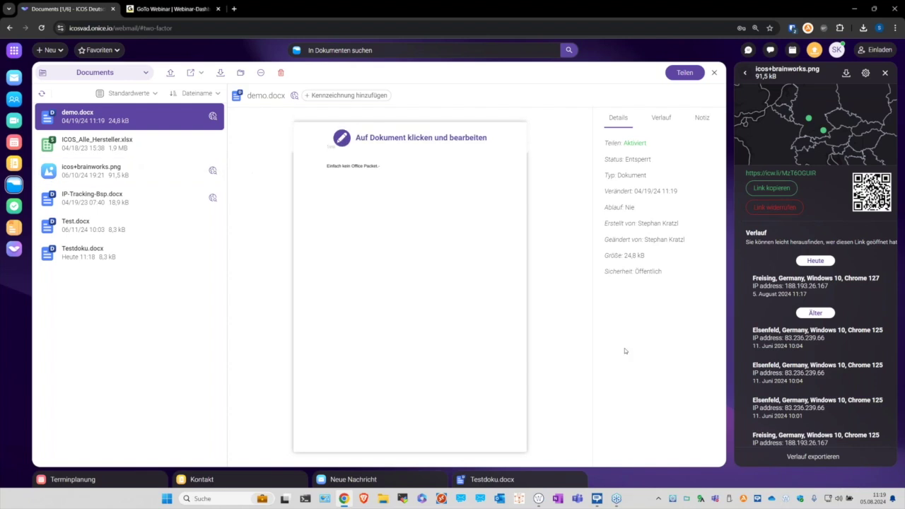
click(776, 212)
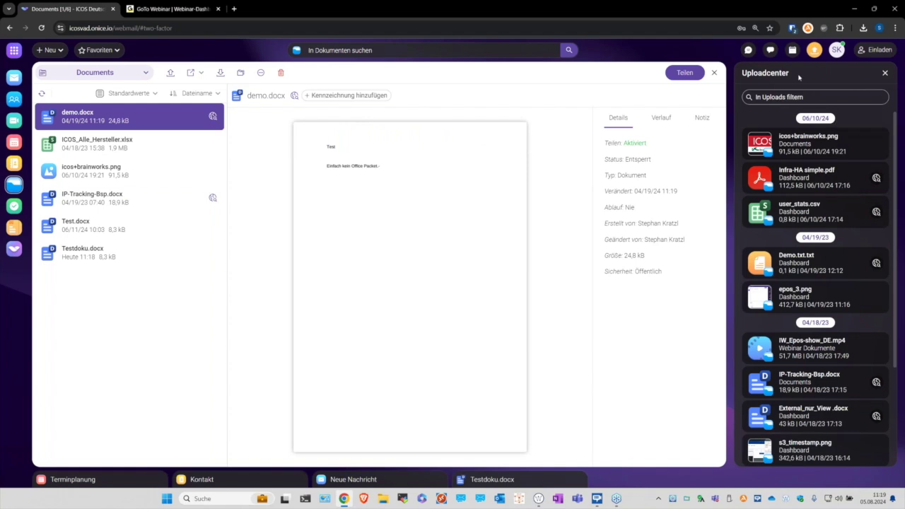
mouse_move(791, 176)
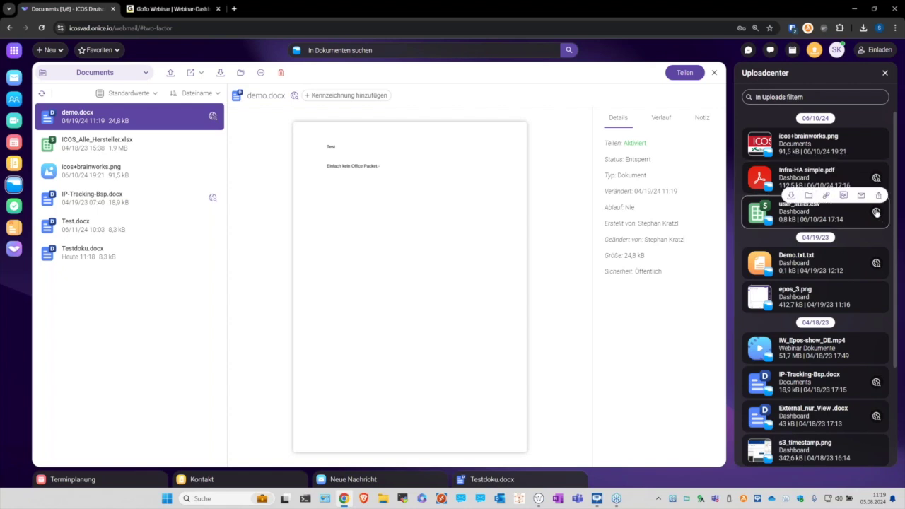
click(876, 179)
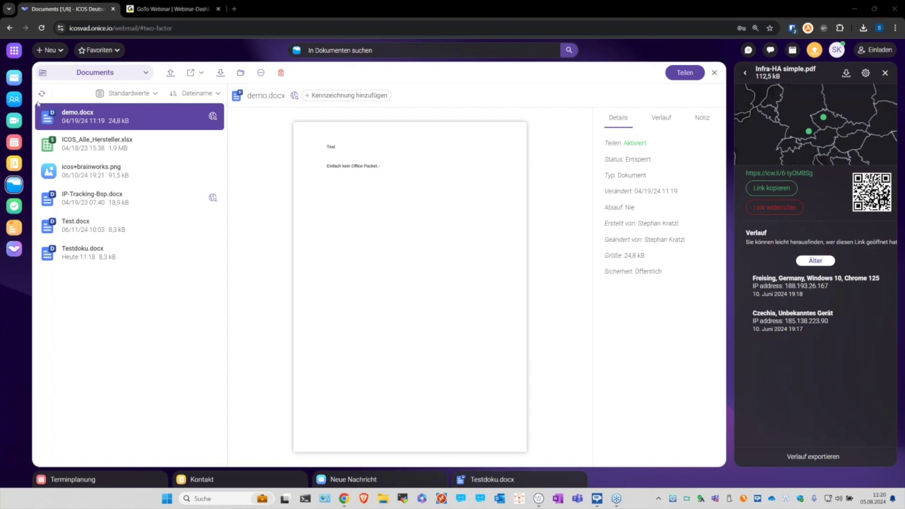
Step: View the Tasks module and the Notes module
click(14, 207)
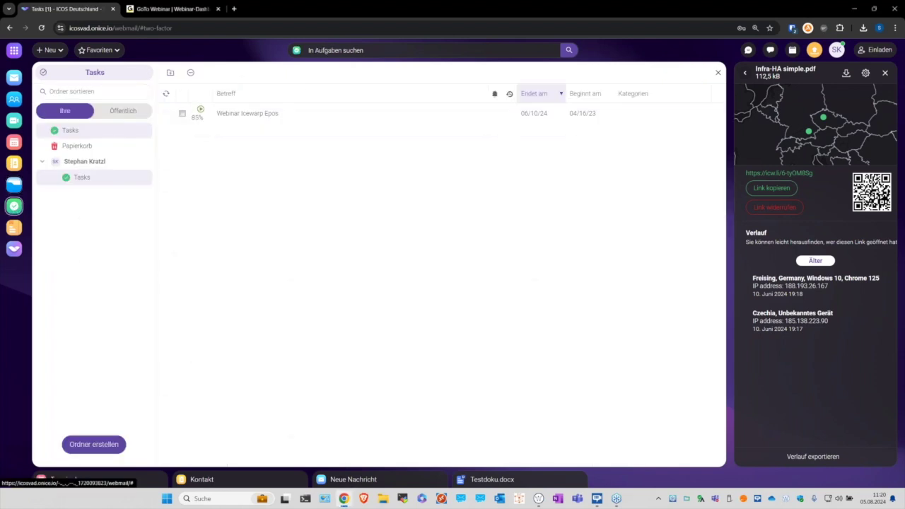
click(13, 228)
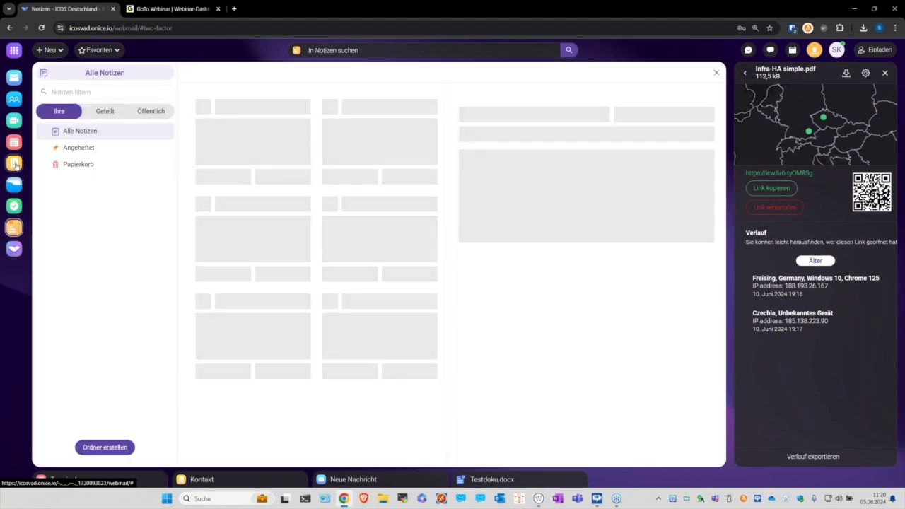
Step: Start planning a meeting in the conference module and name it Testkonf
click(14, 121)
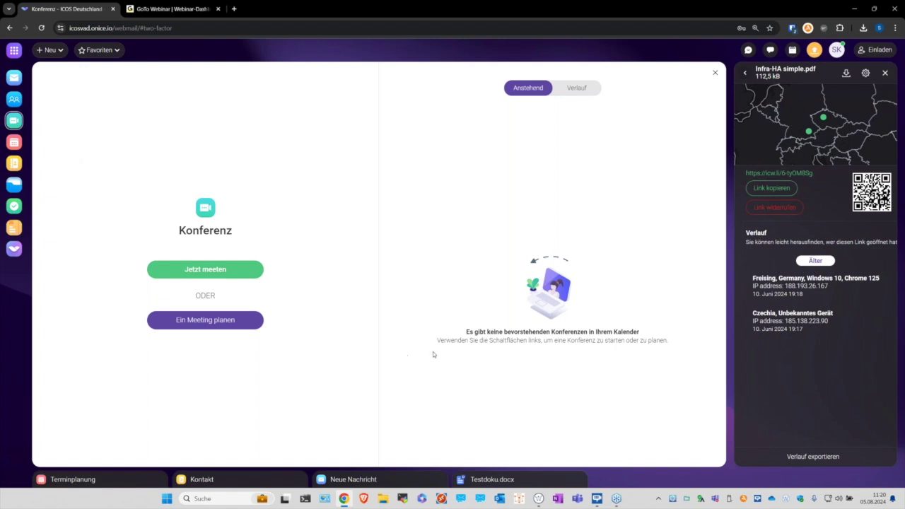
click(884, 73)
click(260, 319)
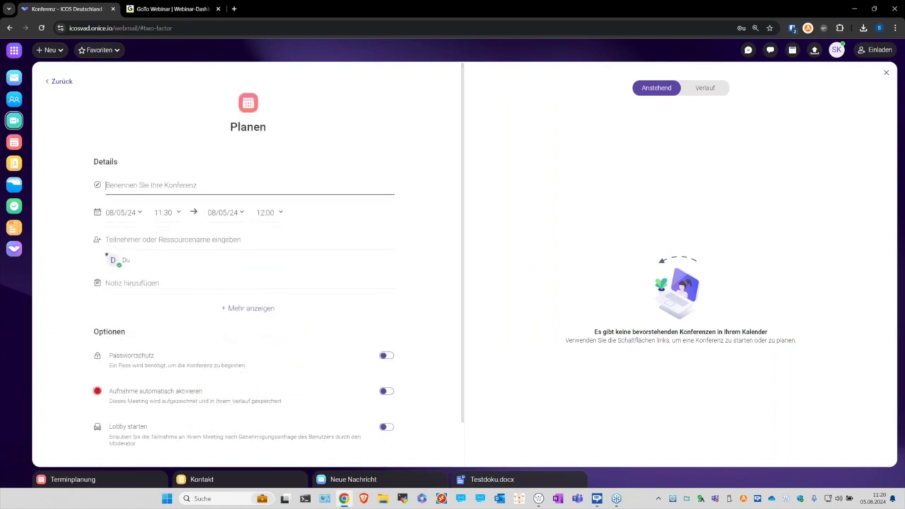
text(Testkonf)
click(170, 241)
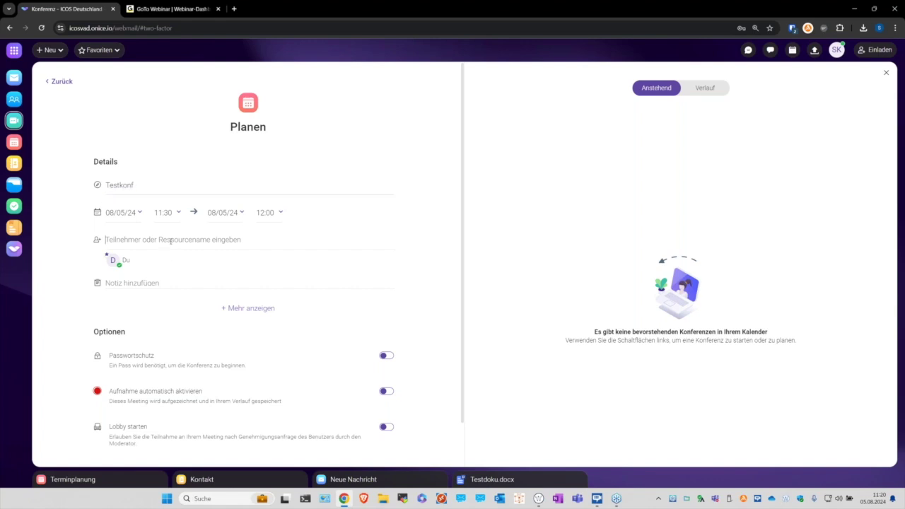
Step: Try out password protection for the conference, leave it switched off, and save the planned meeting
click(386, 357)
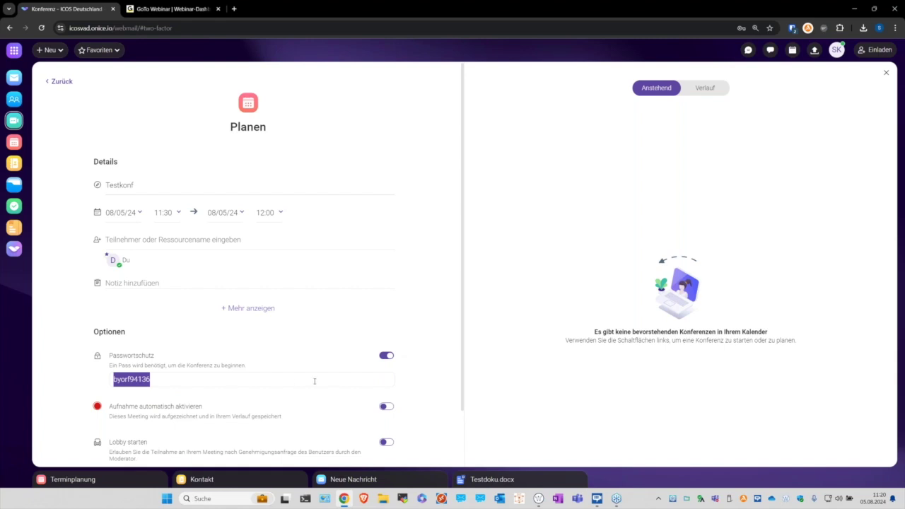
click(386, 357)
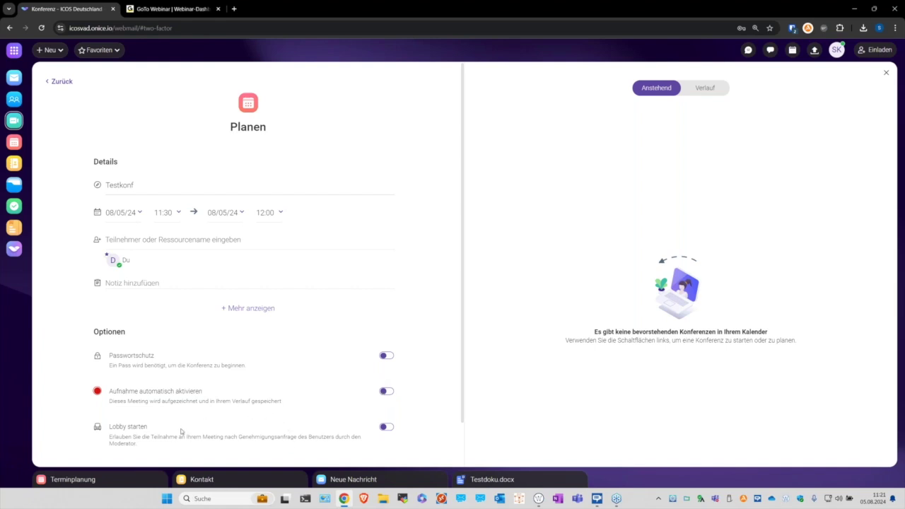
drag(108, 426, 149, 432)
scroll(254, 313, down, 1)
click(234, 440)
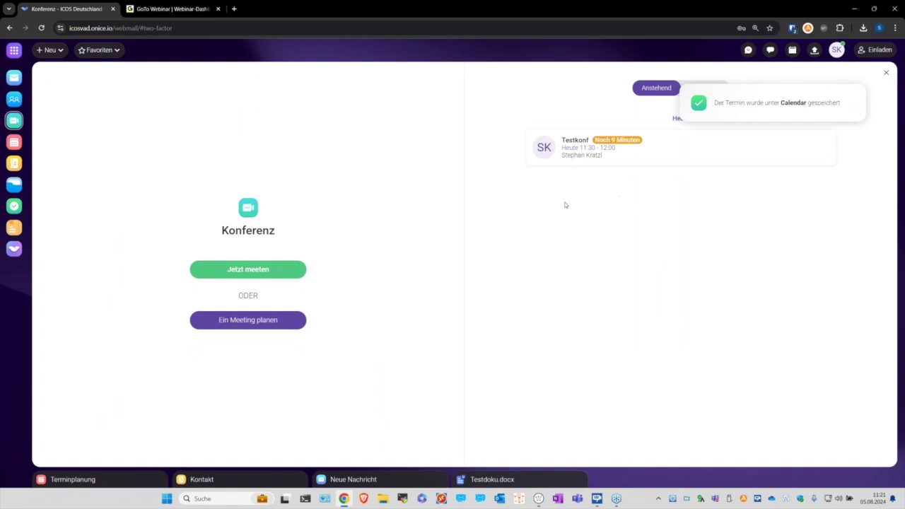
Step: Check the options of the Testkonf appointment in the calendar and open the conference from the list of upcoming meetings
click(14, 143)
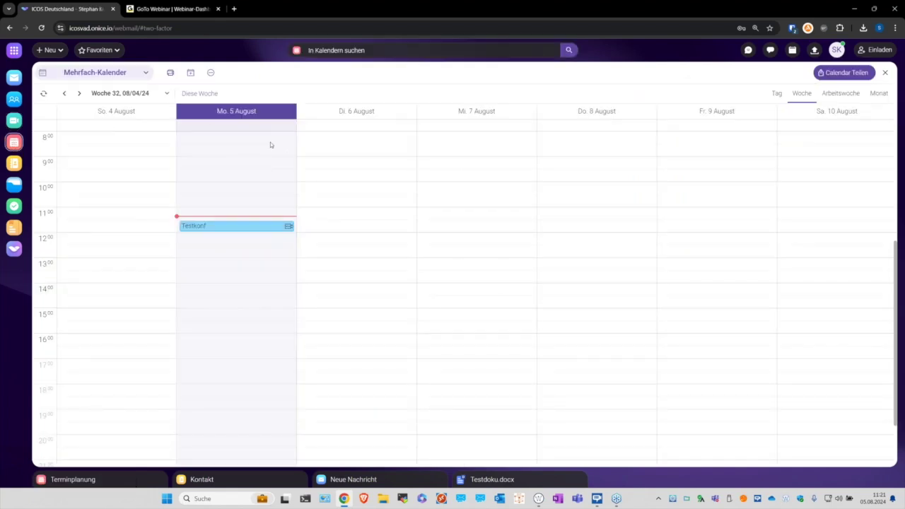
right_click(226, 228)
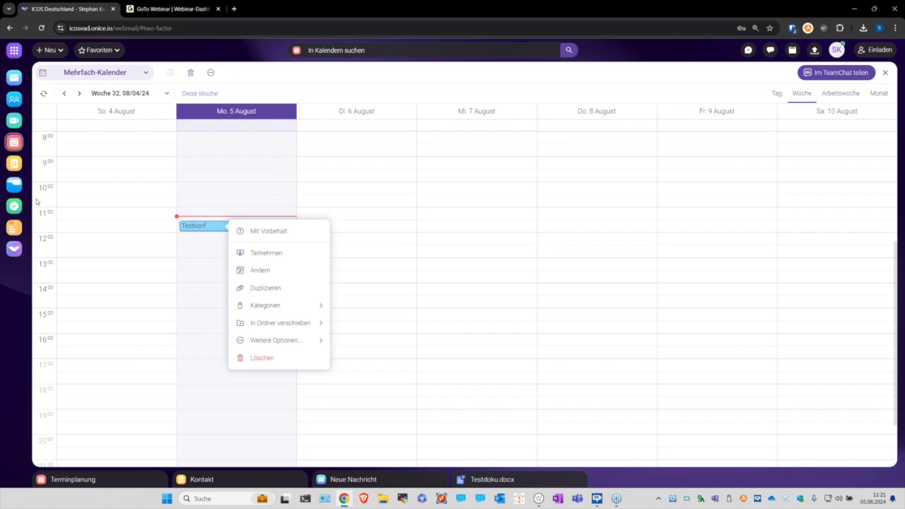
click(20, 127)
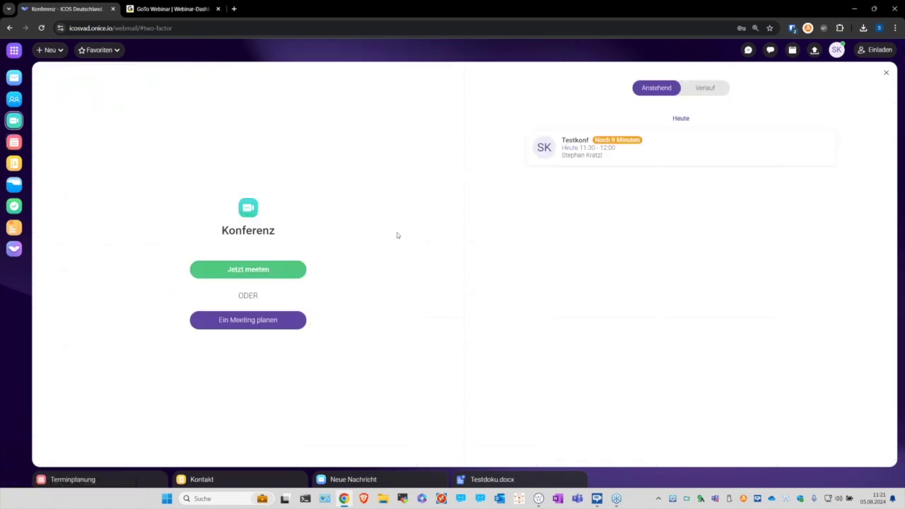
click(514, 134)
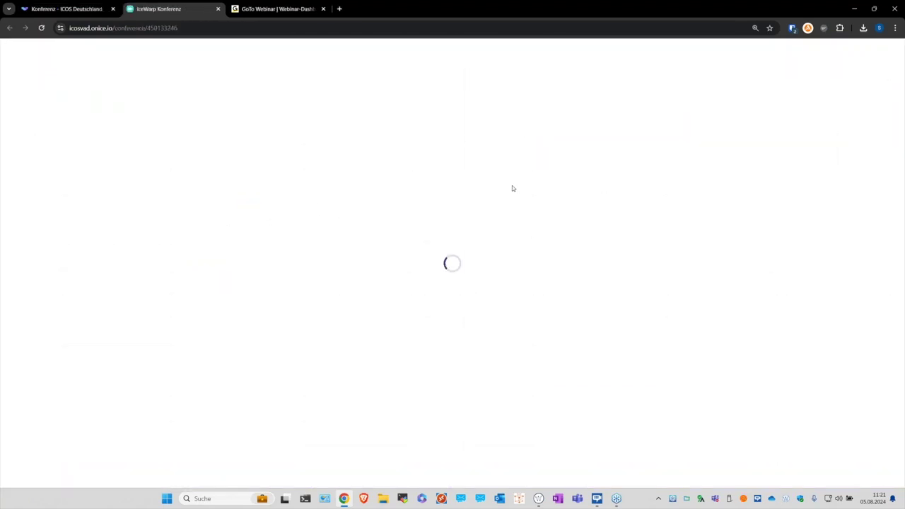
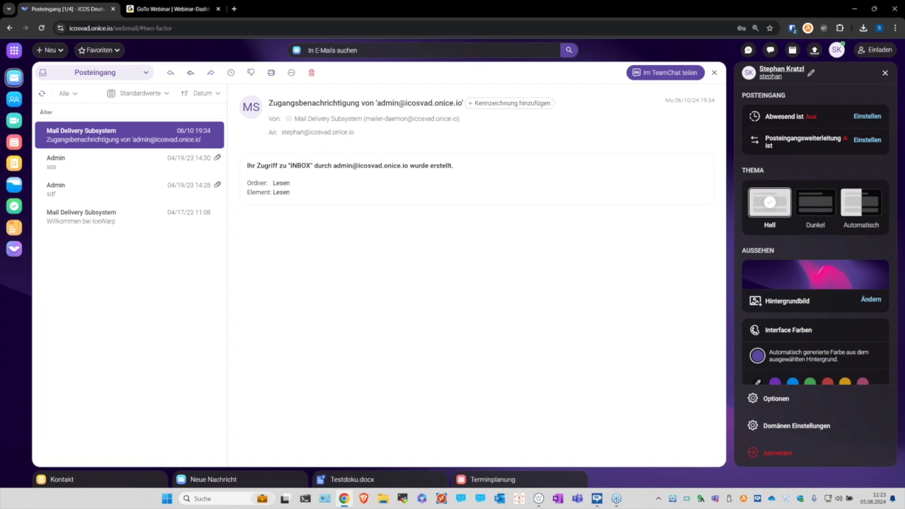
Step: Examine the general domain settings for restrictions, login screen and global options, and close them without changes
click(796, 427)
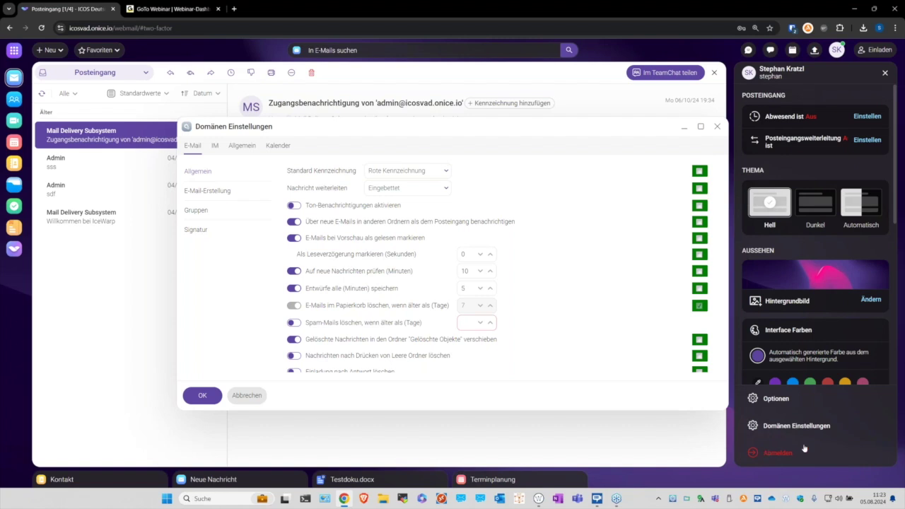
click(241, 146)
scroll(424, 282, down, 3)
click(207, 229)
scroll(376, 268, down, 10)
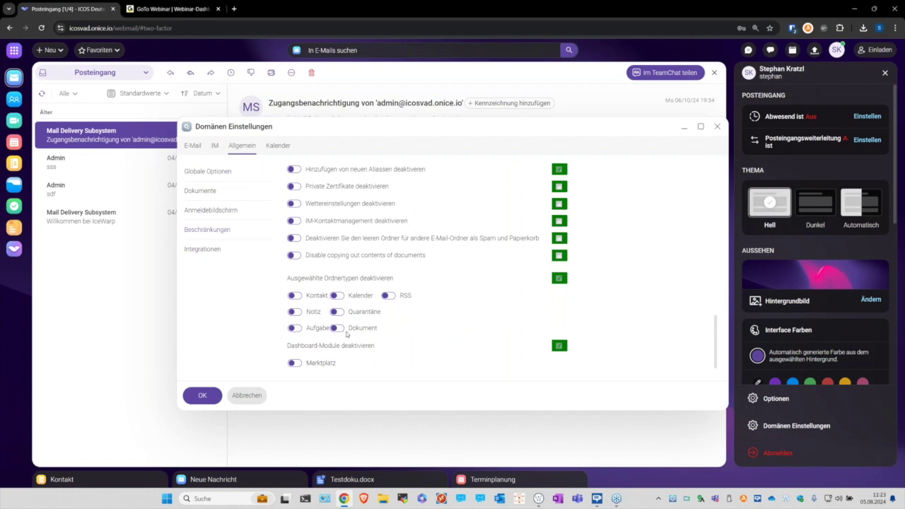
scroll(353, 327, up, 2)
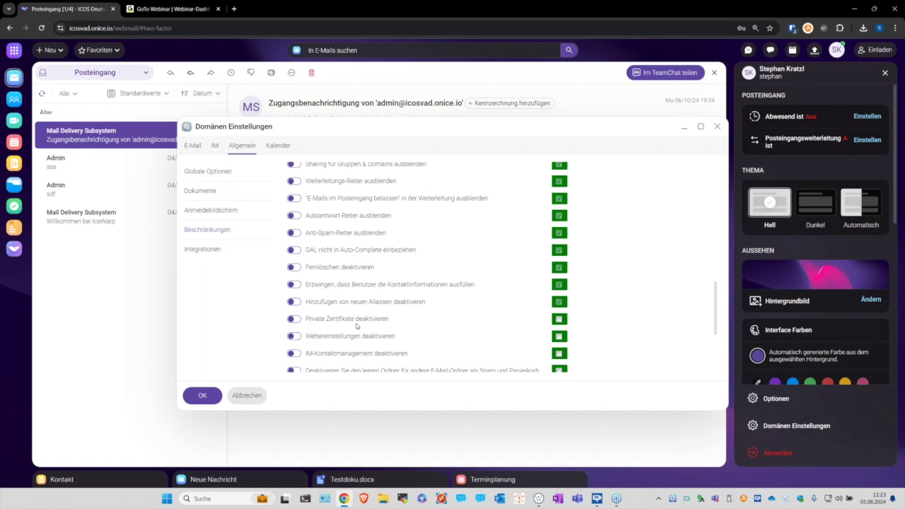
click(202, 211)
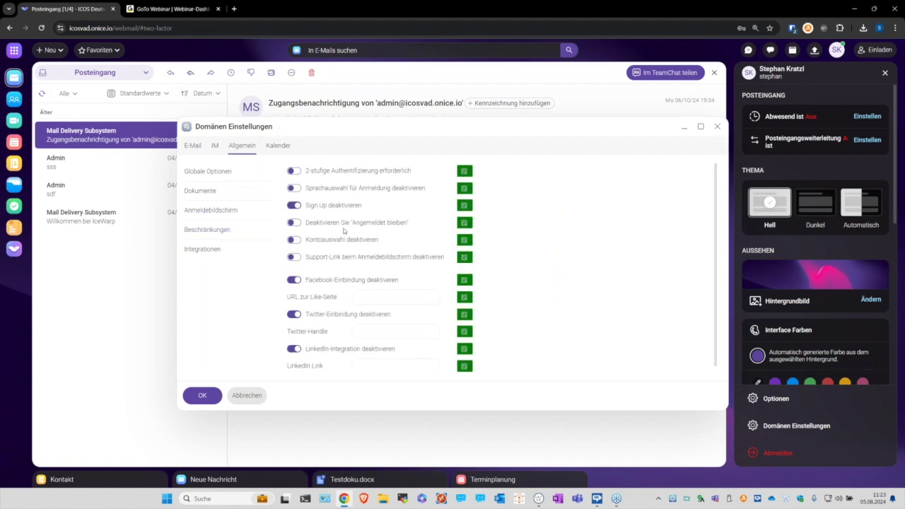
click(223, 175)
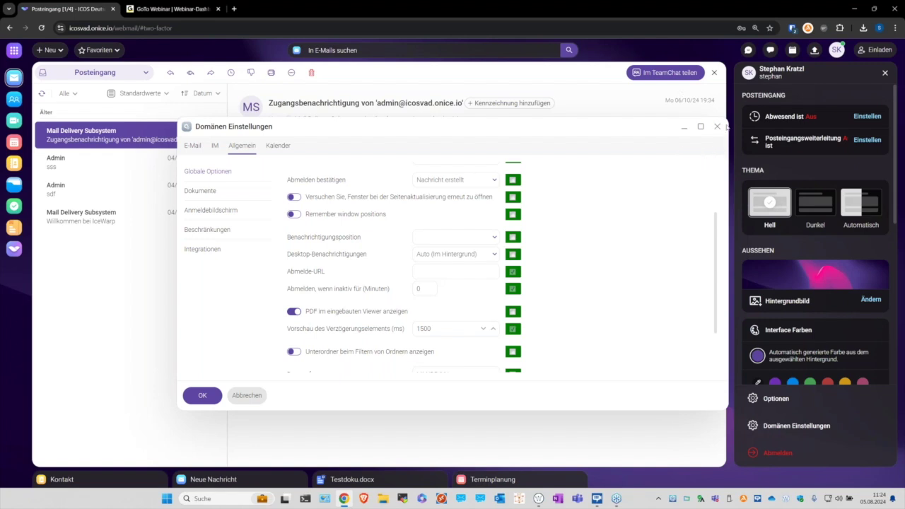
click(717, 130)
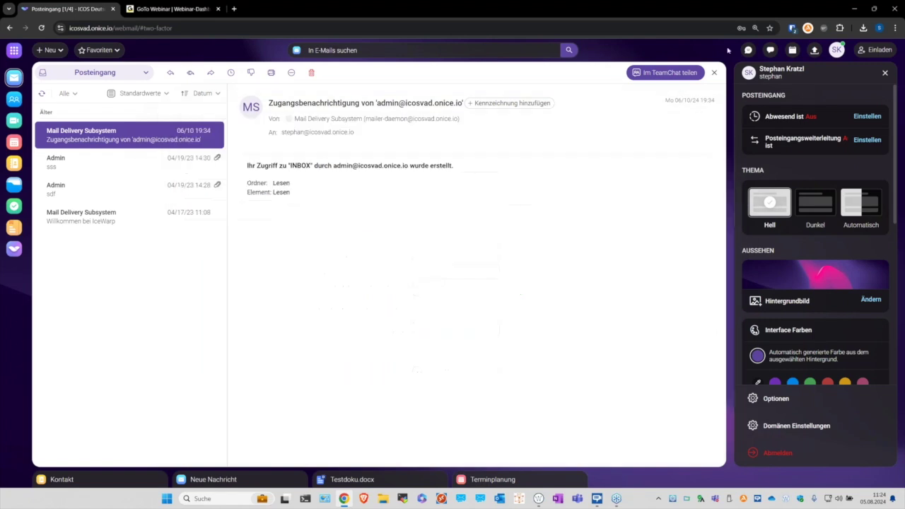
click(885, 73)
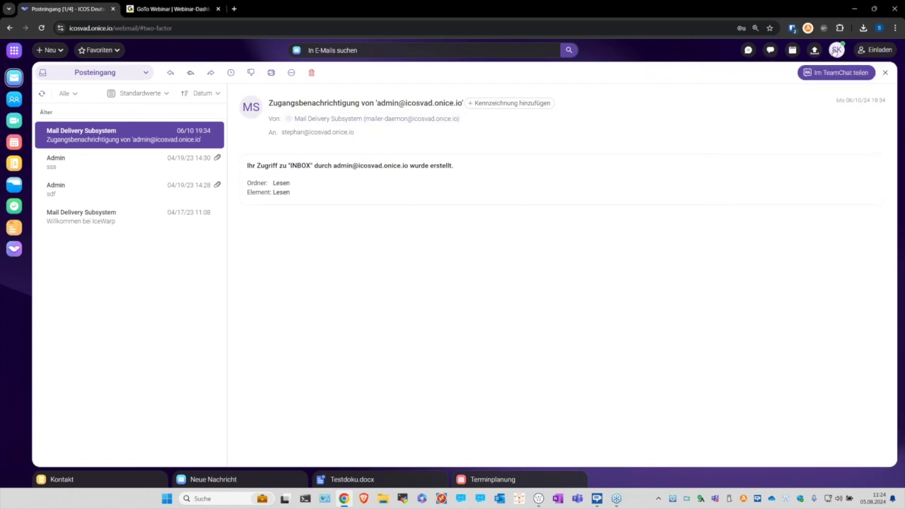
Step: Reopen the personal account settings and view the appearance, layout and start page options
click(835, 51)
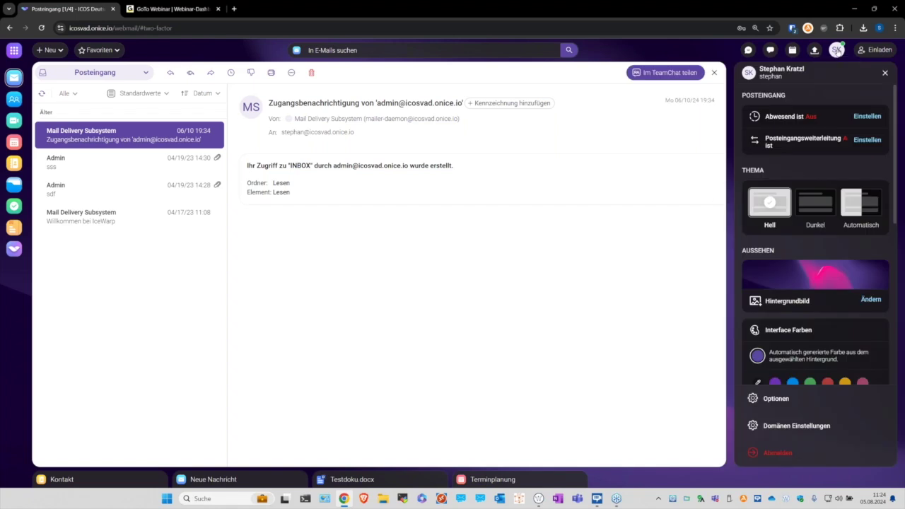
scroll(815, 233, down, 2)
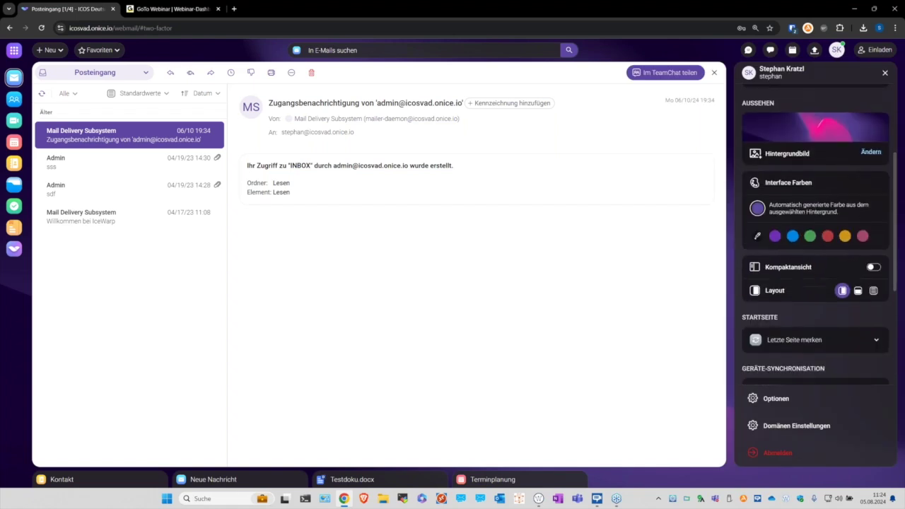
Step: Examine the folder, synchronisation and device settings of the synchronised iPhone 12, and close them and the personal settings without changes
scroll(813, 268, down, 5)
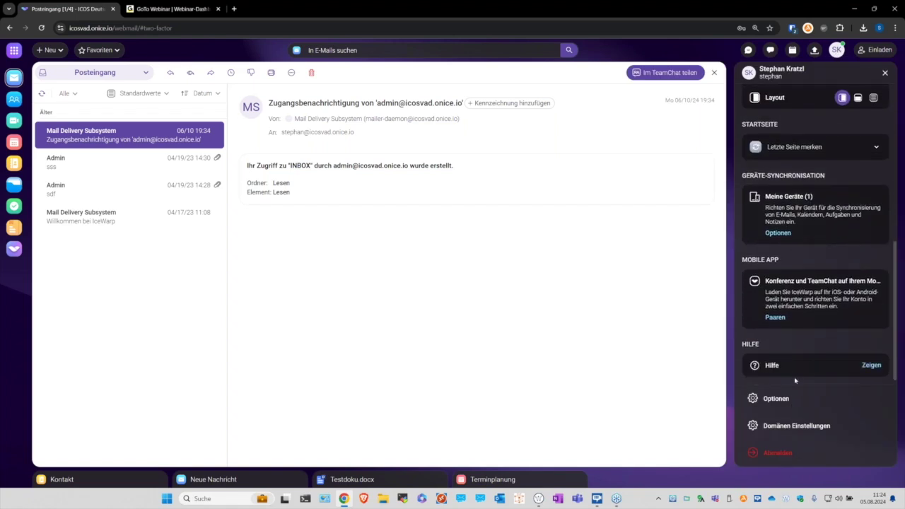
click(777, 233)
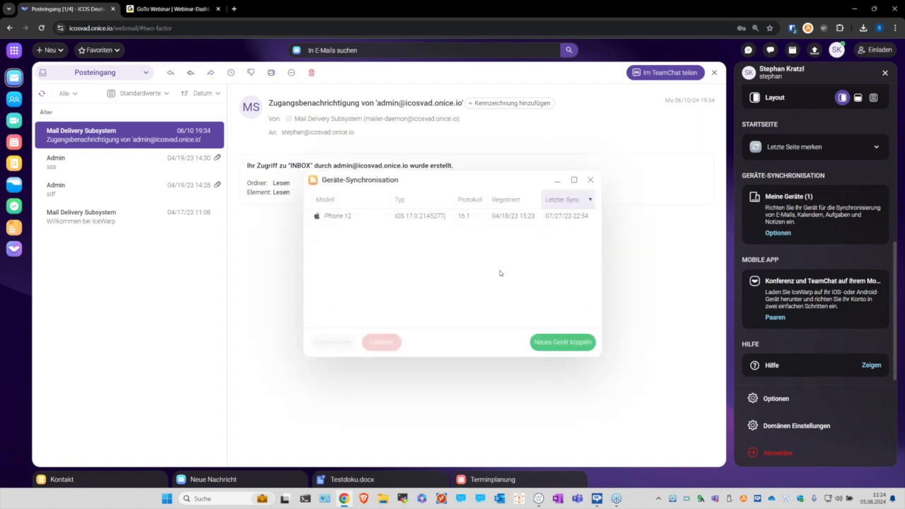
click(494, 217)
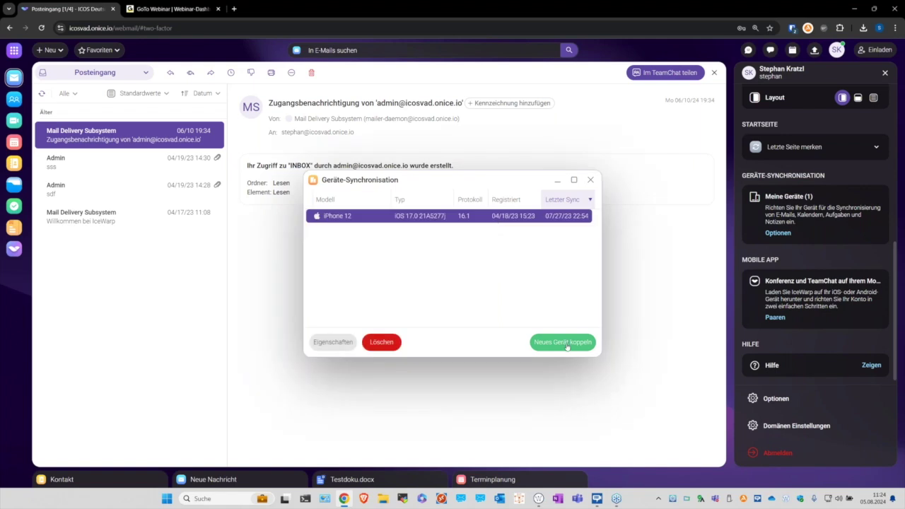
click(332, 342)
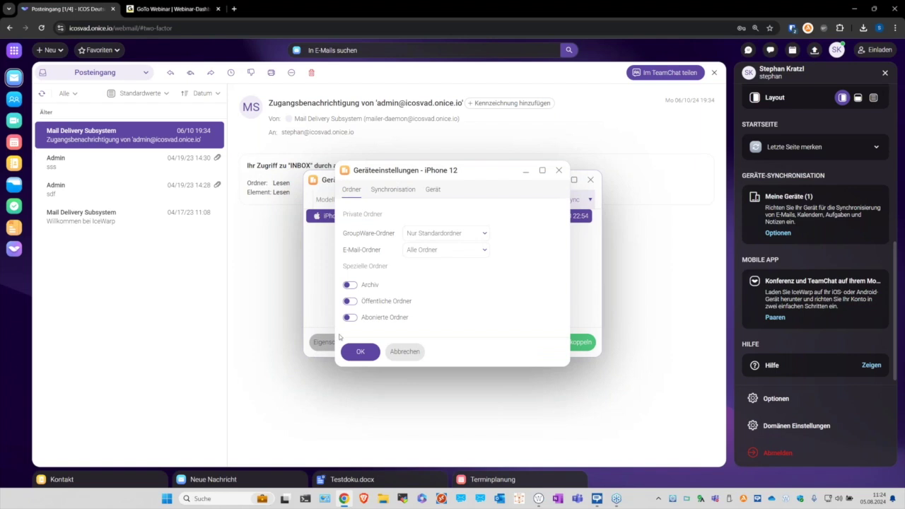
click(395, 191)
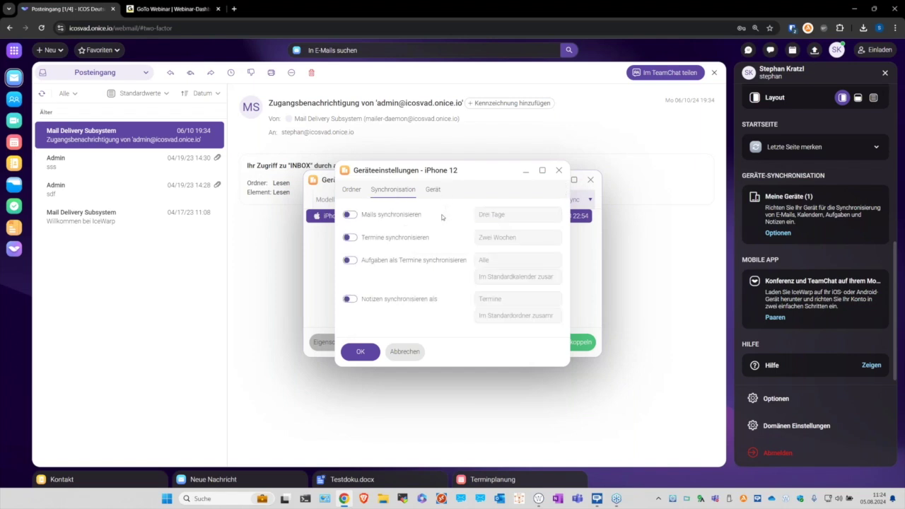
click(432, 191)
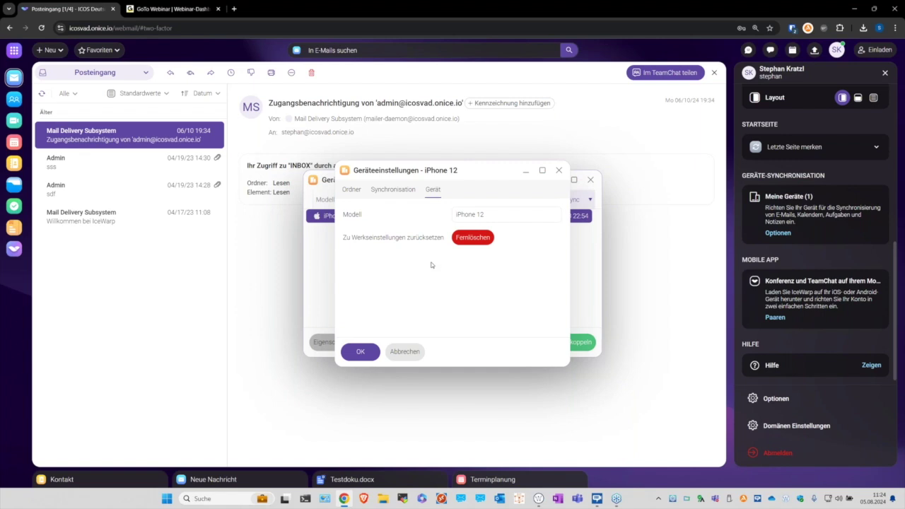
click(559, 172)
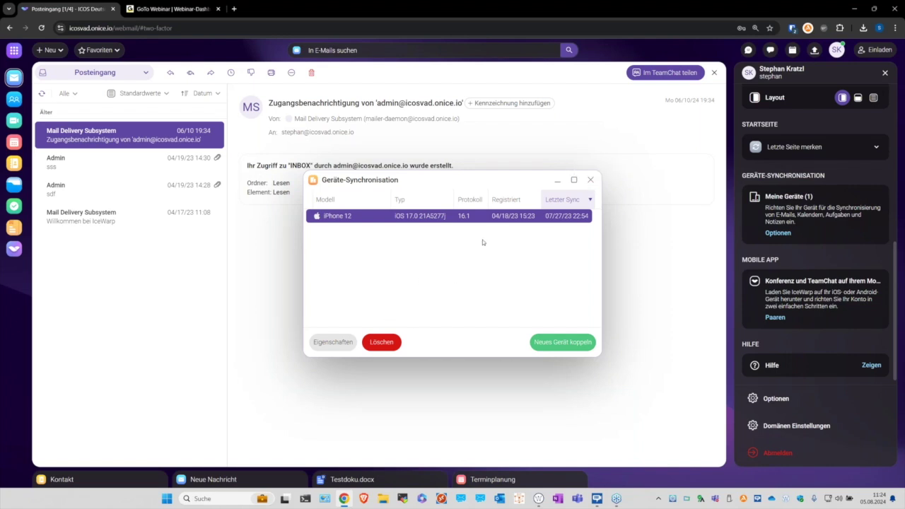
click(592, 183)
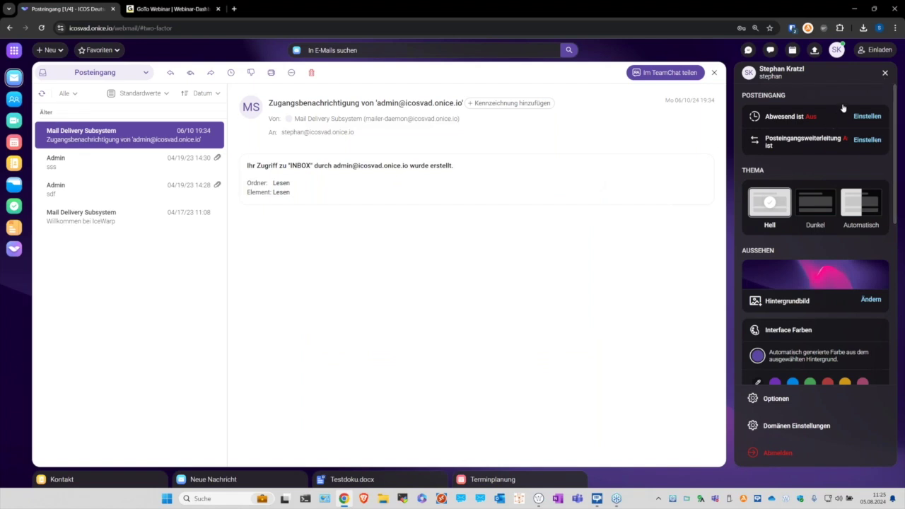
click(885, 74)
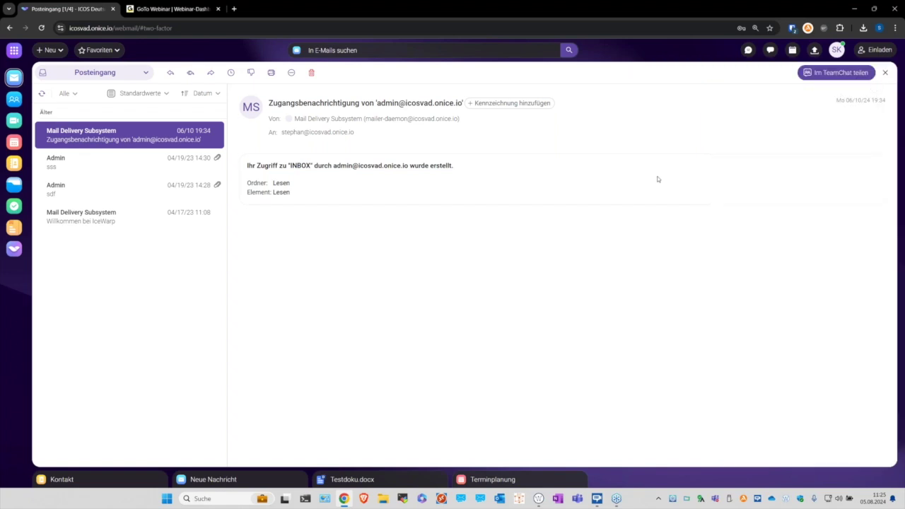